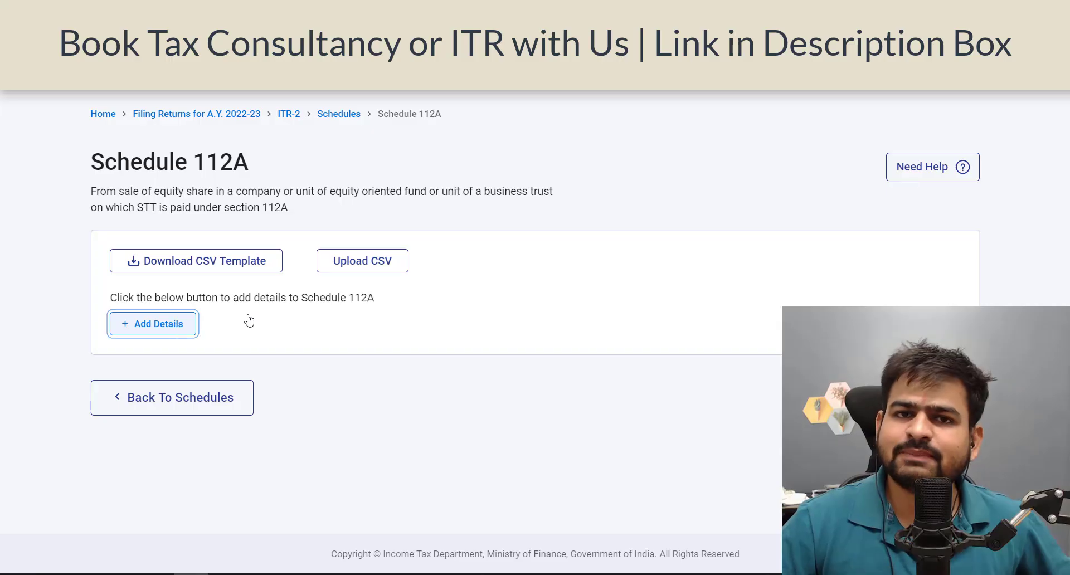
# Mark the share/unit as acquired After 31st January, 2018 and set its cost of acquisition to ₹15,000.
pyautogui.click(294, 317)
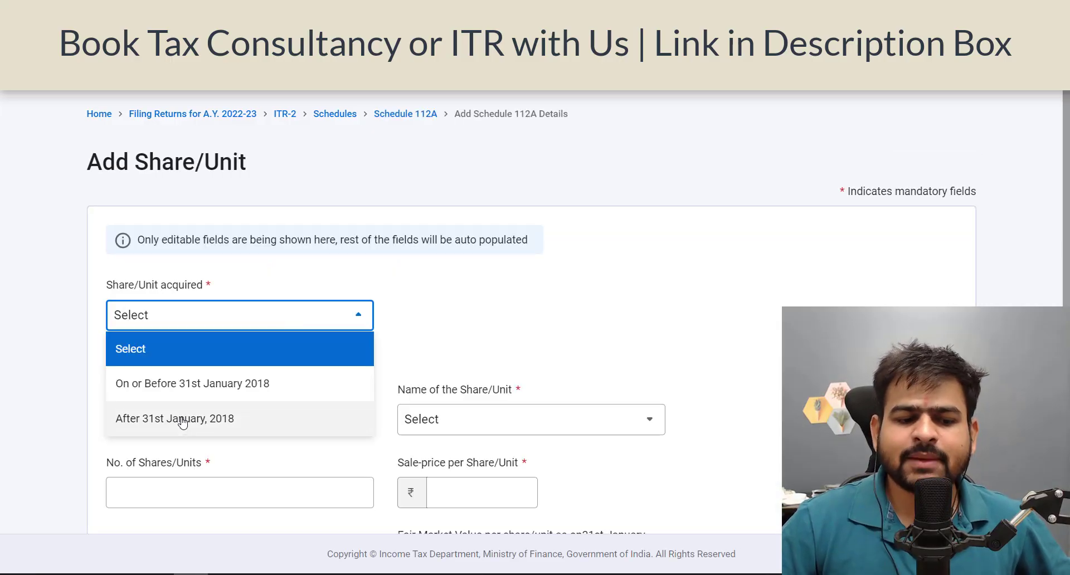
pyautogui.click(187, 421)
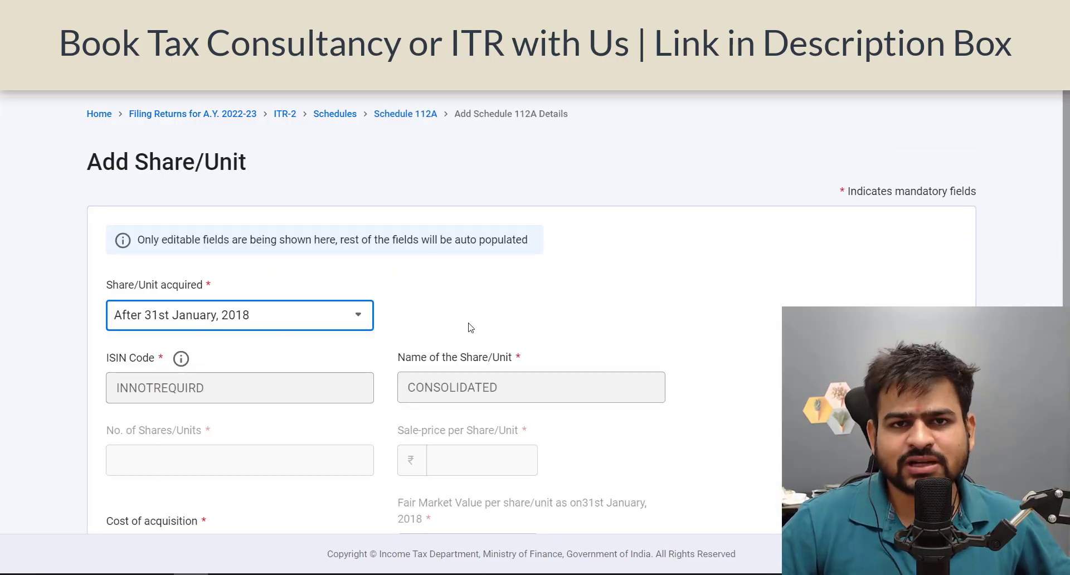
pyautogui.scroll(-3, 483, 292)
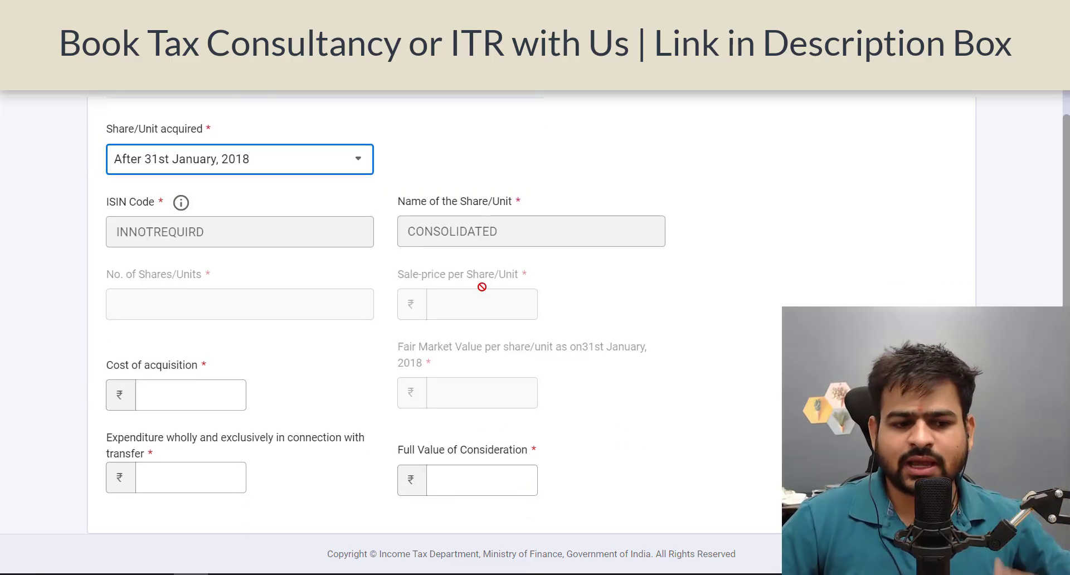
pyautogui.scroll(-3, 483, 287)
pyautogui.click(201, 226)
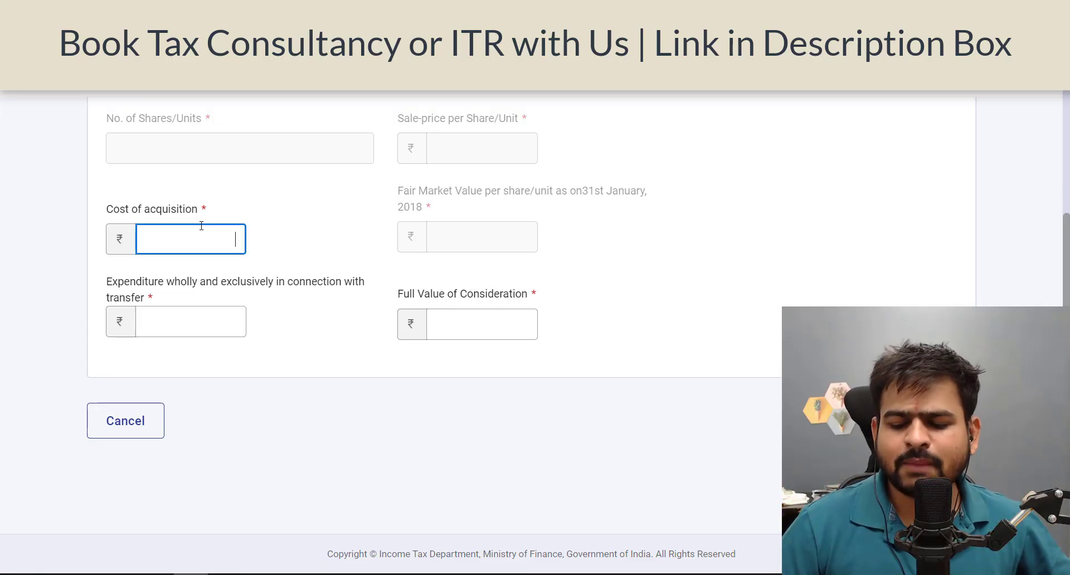
pyautogui.write('15000')
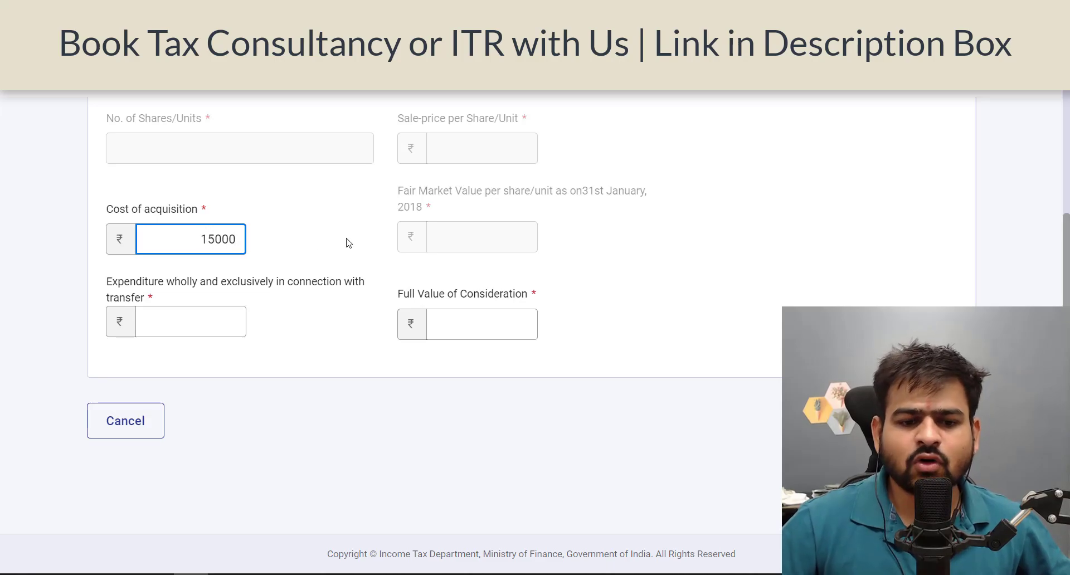
# Set the share/unit's Full Value of Consideration to ₹25,000.
pyautogui.click(463, 311)
pyautogui.moveTo(398, 296); pyautogui.dragTo(535, 305)
pyautogui.click(493, 333)
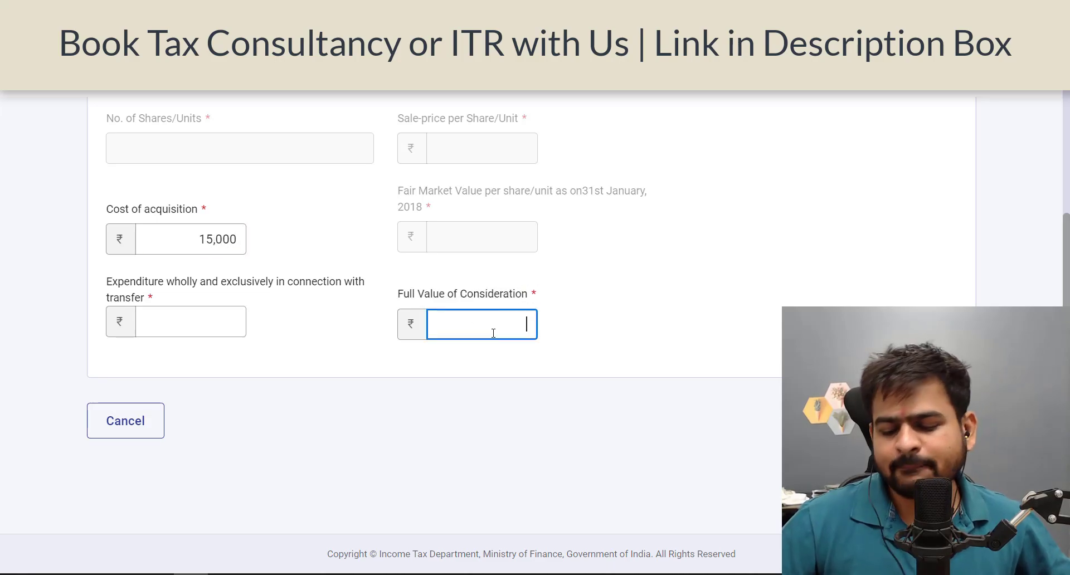
pyautogui.write('25000')
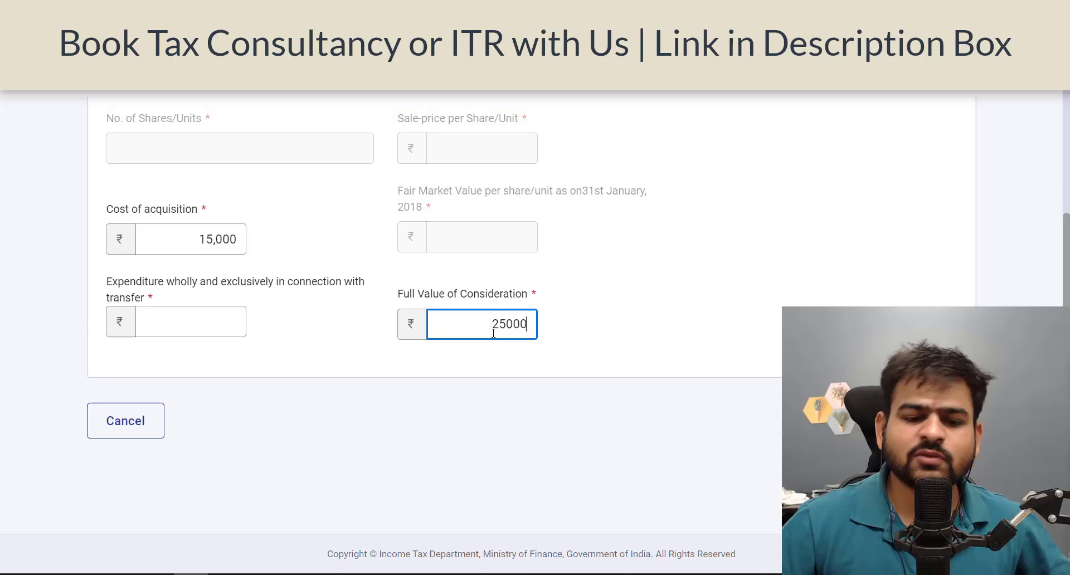
pyautogui.click(597, 358)
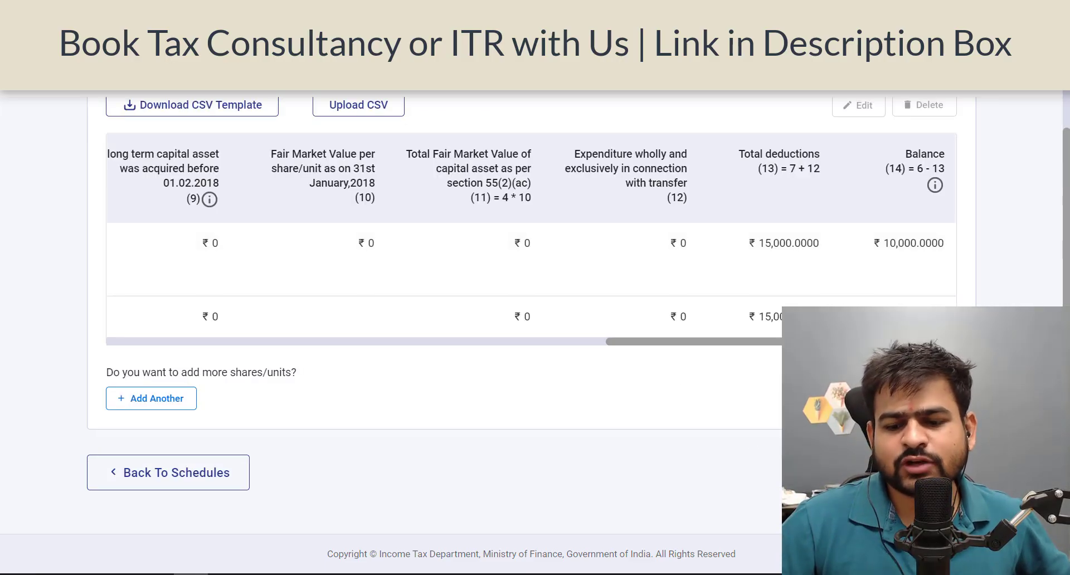
# Confirm Schedule 112A and start a new Land or Building or Both entry in Schedule Capital Gains.
pyautogui.click(923, 473)
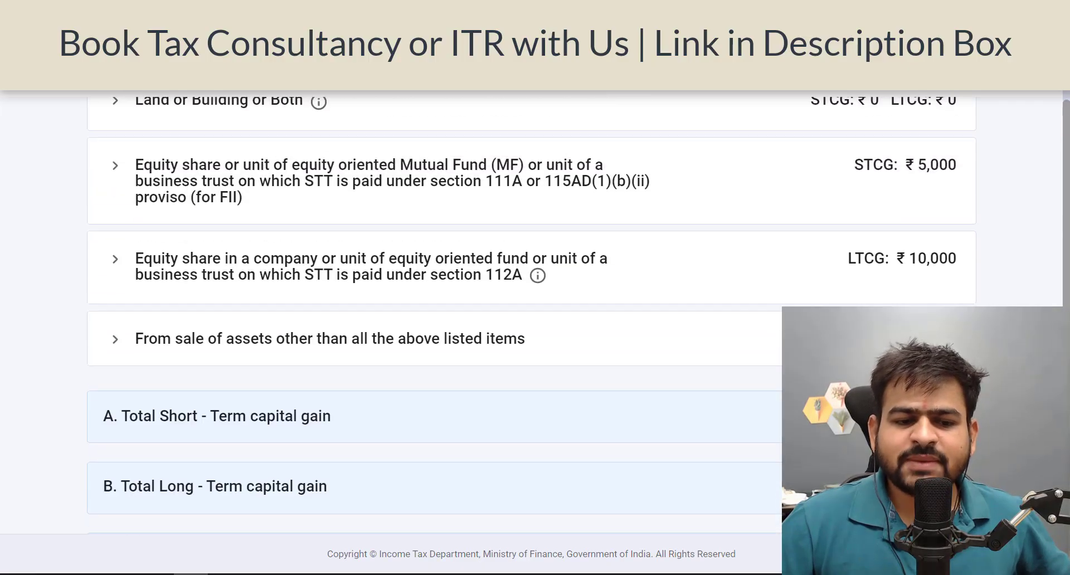
pyautogui.scroll(3, 485, 266)
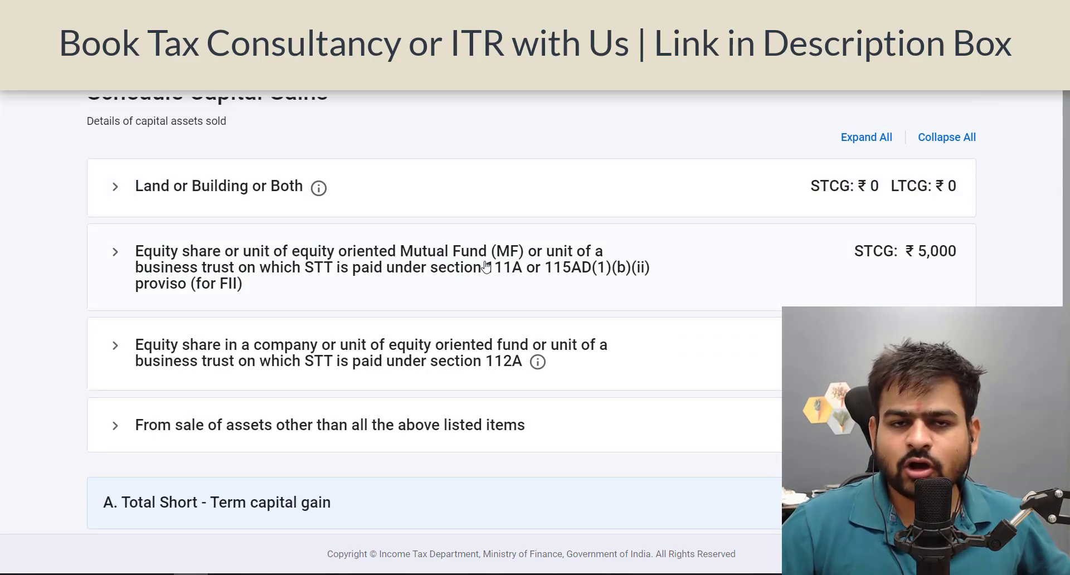
pyautogui.click(139, 188)
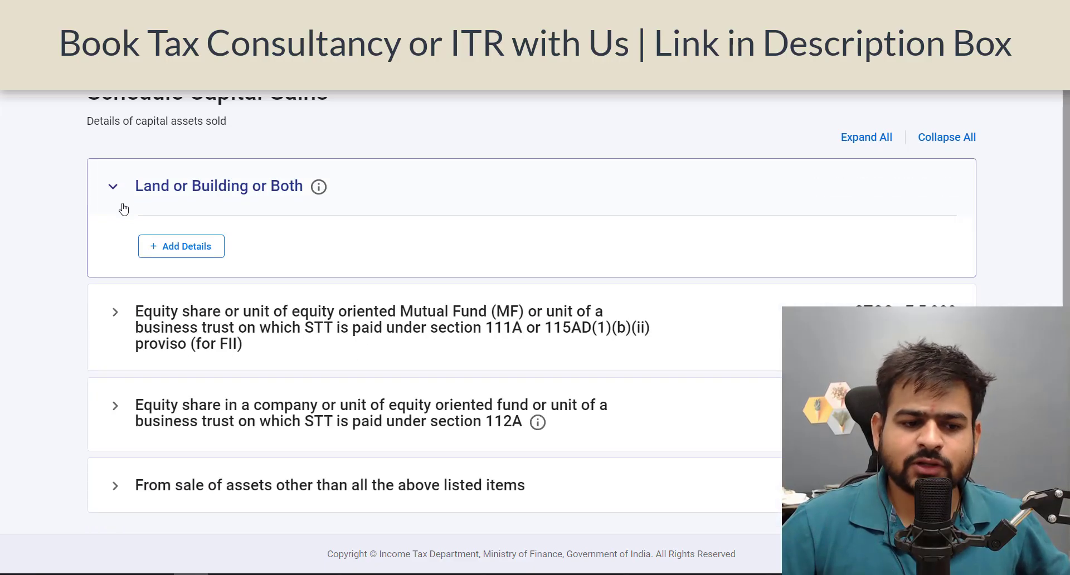
pyautogui.click(186, 249)
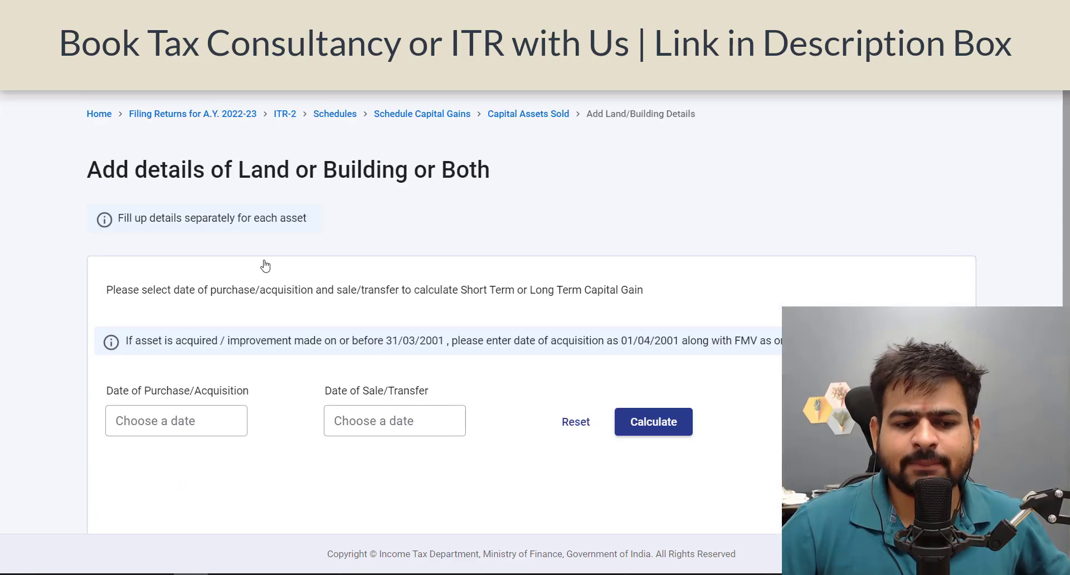
# Enter purchase date 01/11/2019 and sale date 14/01/2022 for the property and calculate its holding period.
pyautogui.scroll(-3, 181, 269)
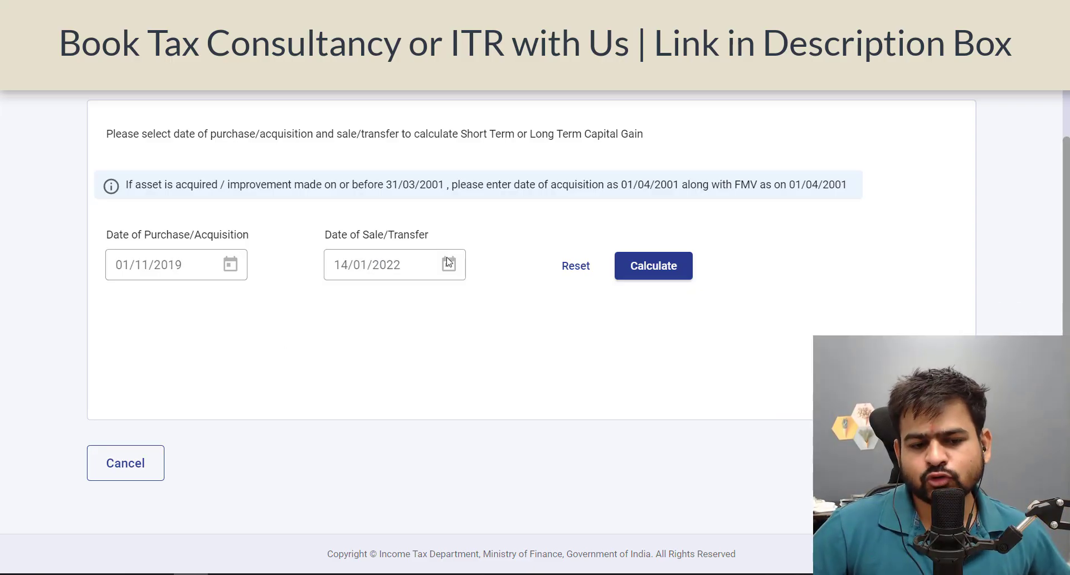
pyautogui.click(676, 275)
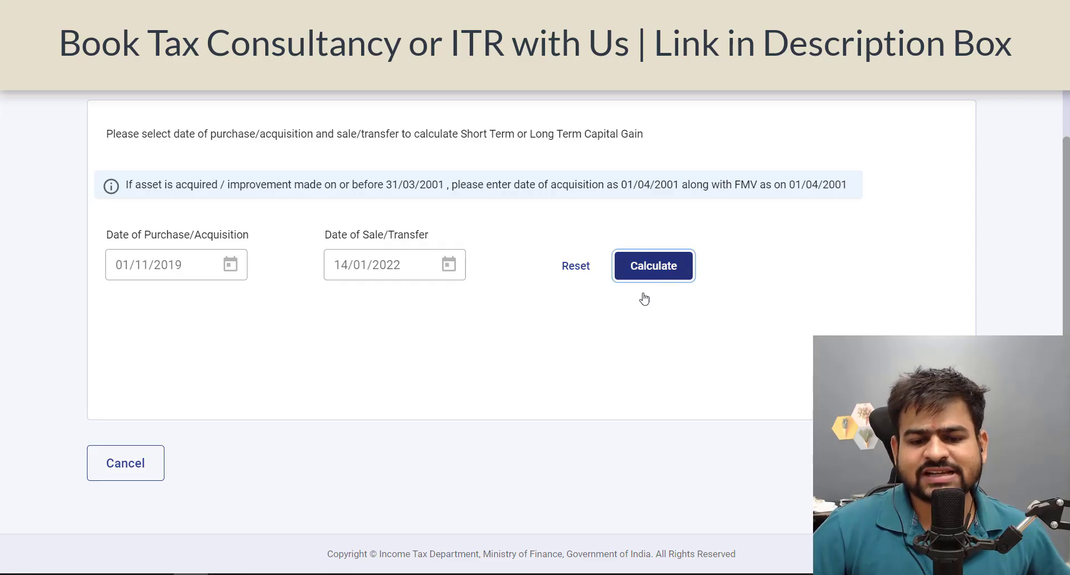
pyautogui.tripleClick(377, 388)
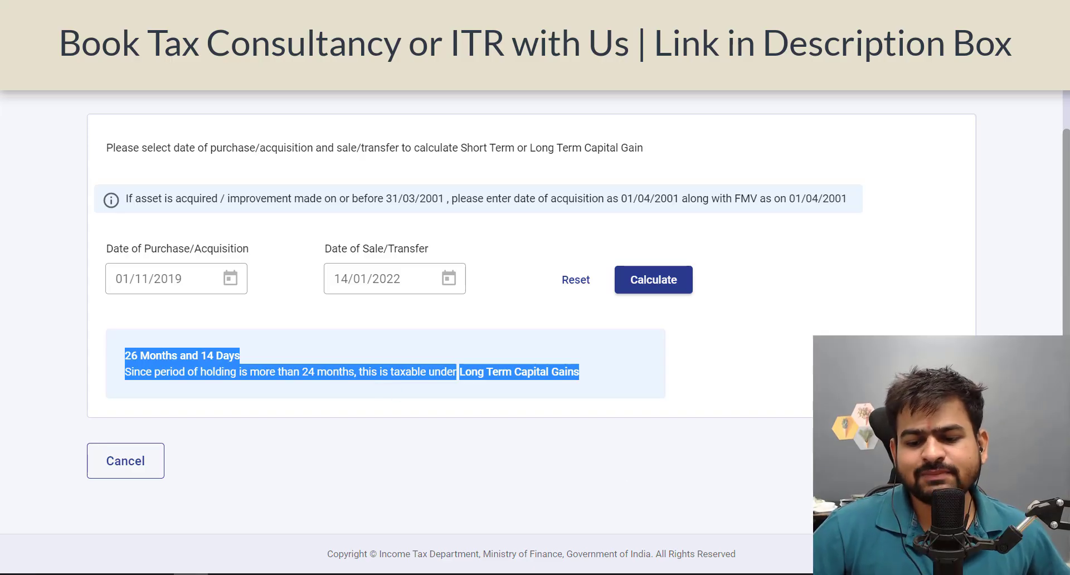
pyautogui.scroll(-2, 524, 401)
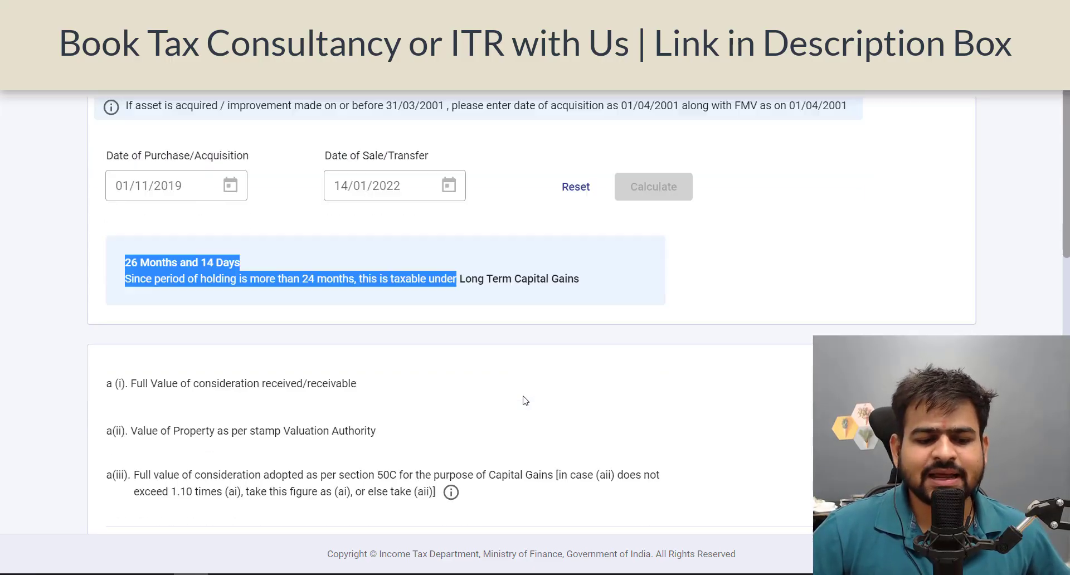
# Set the property's full value of consideration received/receivable to ₹50,00,000.
pyautogui.scroll(-3, 524, 400)
pyautogui.click(179, 231)
pyautogui.moveTo(106, 228); pyautogui.dragTo(267, 240)
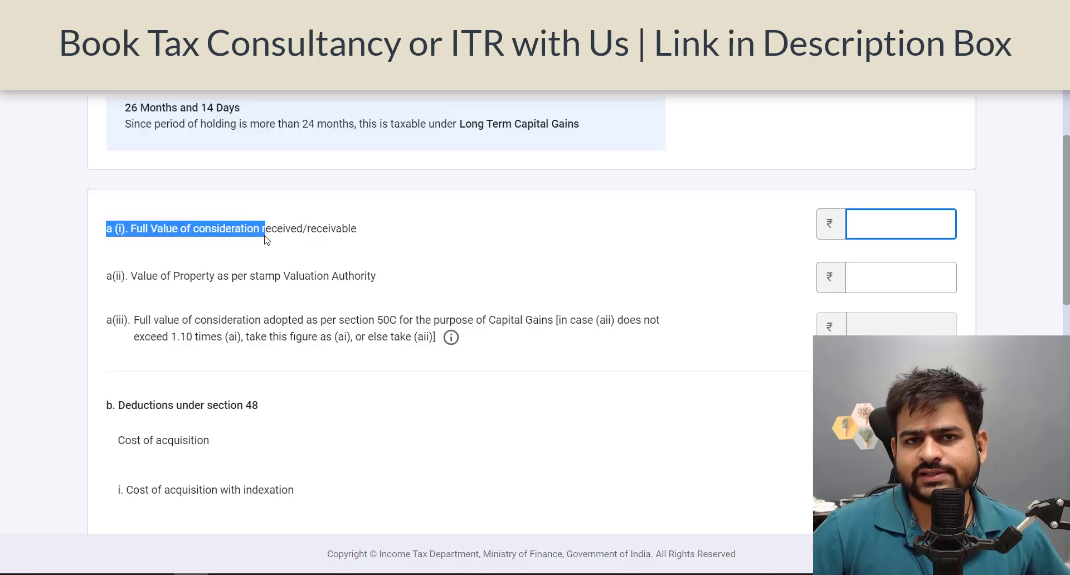
pyautogui.click(896, 270)
pyautogui.click(916, 237)
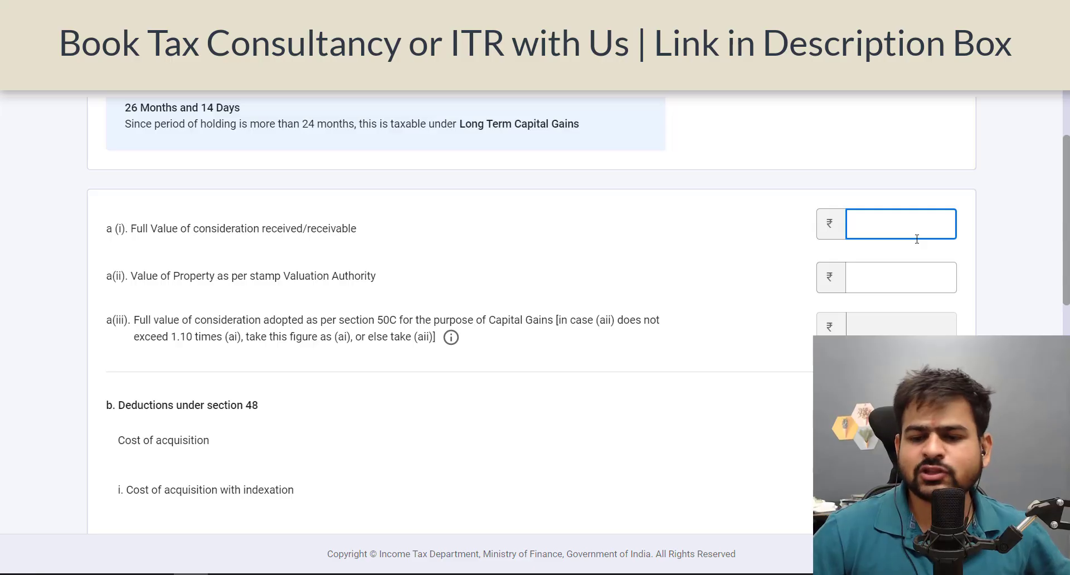
pyautogui.write('500000')
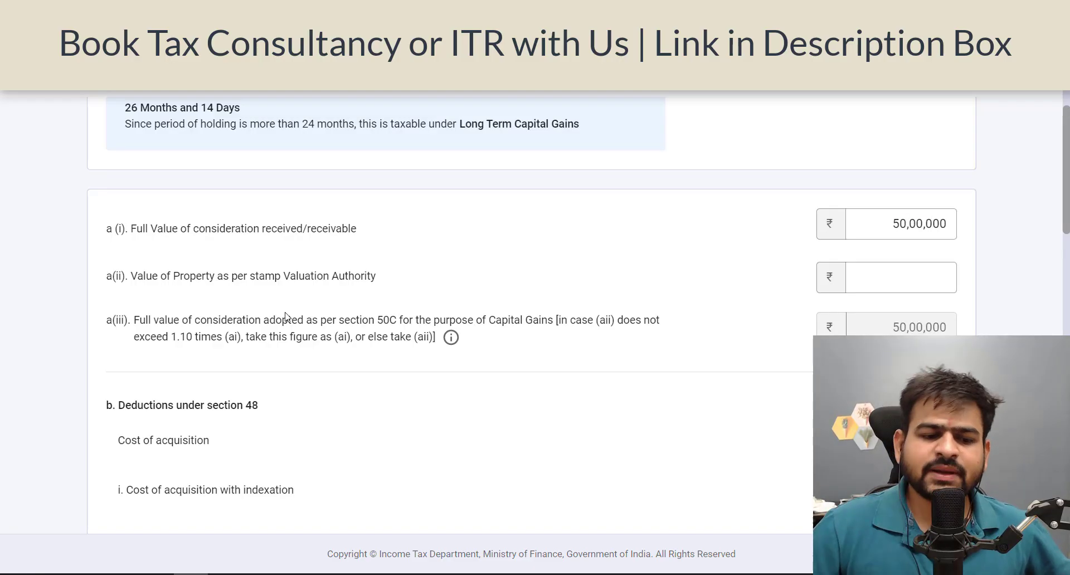
# Leave the stamp valuation amount blank and set the property's cost of acquisition under section 48 to ₹35,00,000.
pyautogui.click(237, 278)
pyautogui.moveTo(106, 276); pyautogui.dragTo(329, 282)
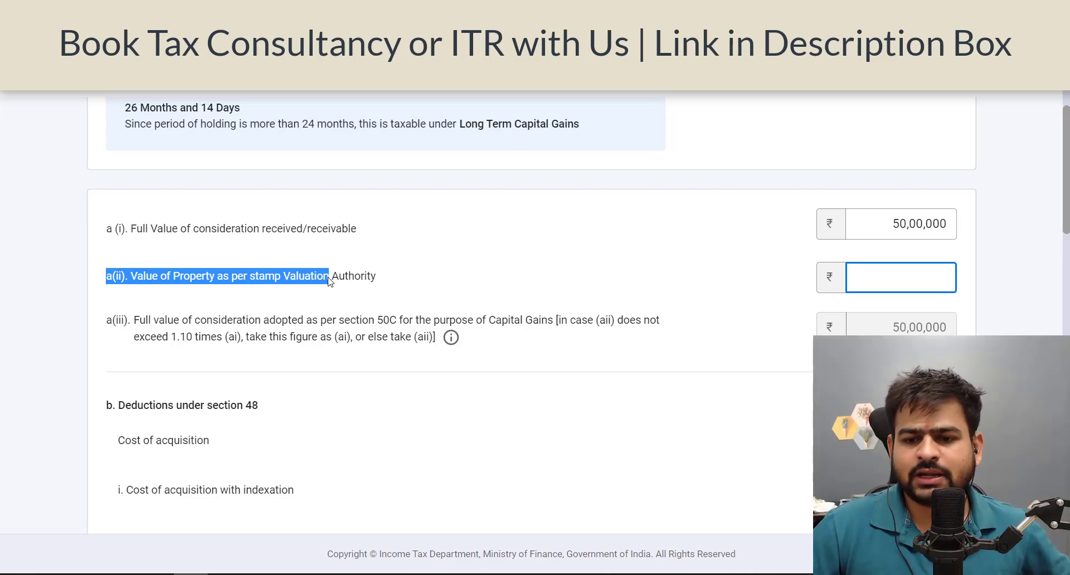
pyautogui.click(896, 270)
pyautogui.scroll(-4, 502, 269)
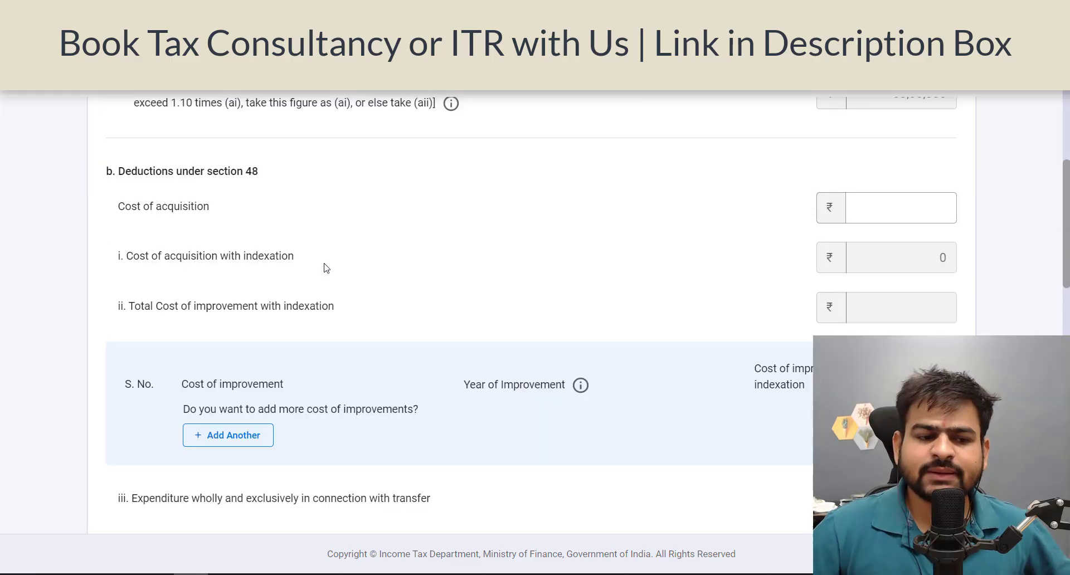
pyautogui.click(144, 215)
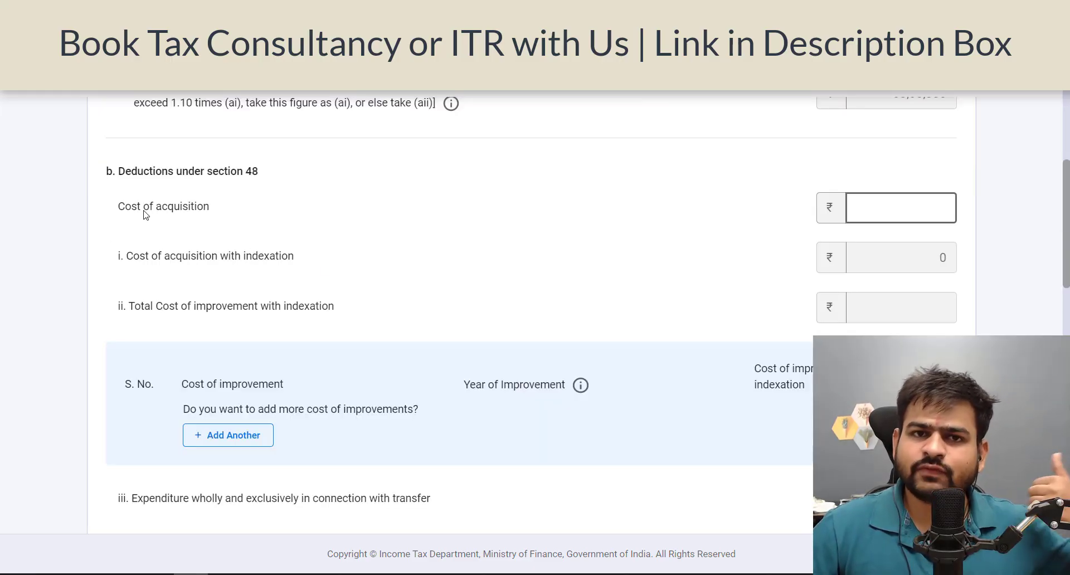
pyautogui.moveTo(118, 208); pyautogui.dragTo(205, 209)
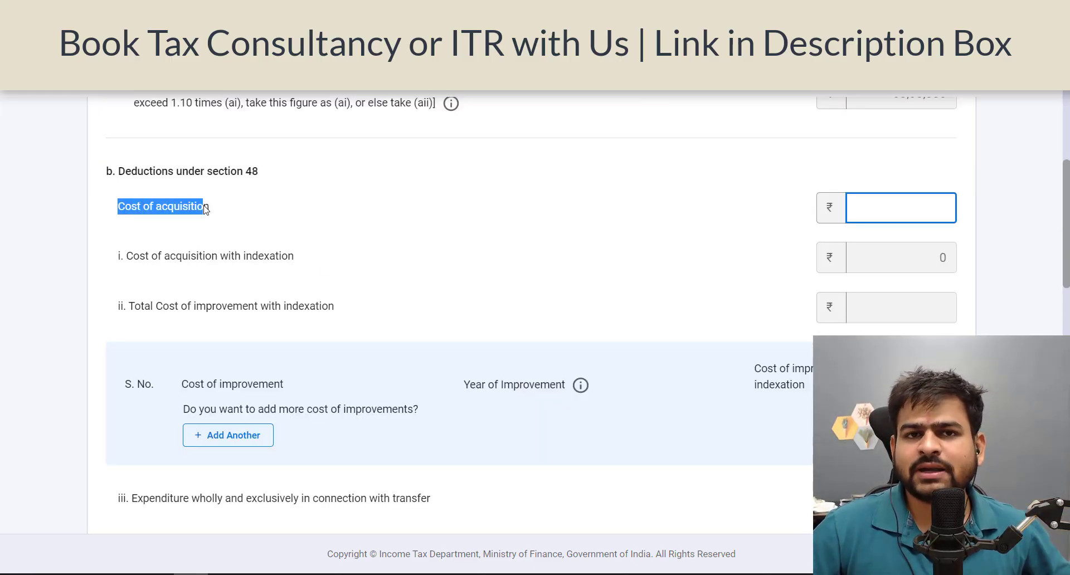
pyautogui.click(784, 239)
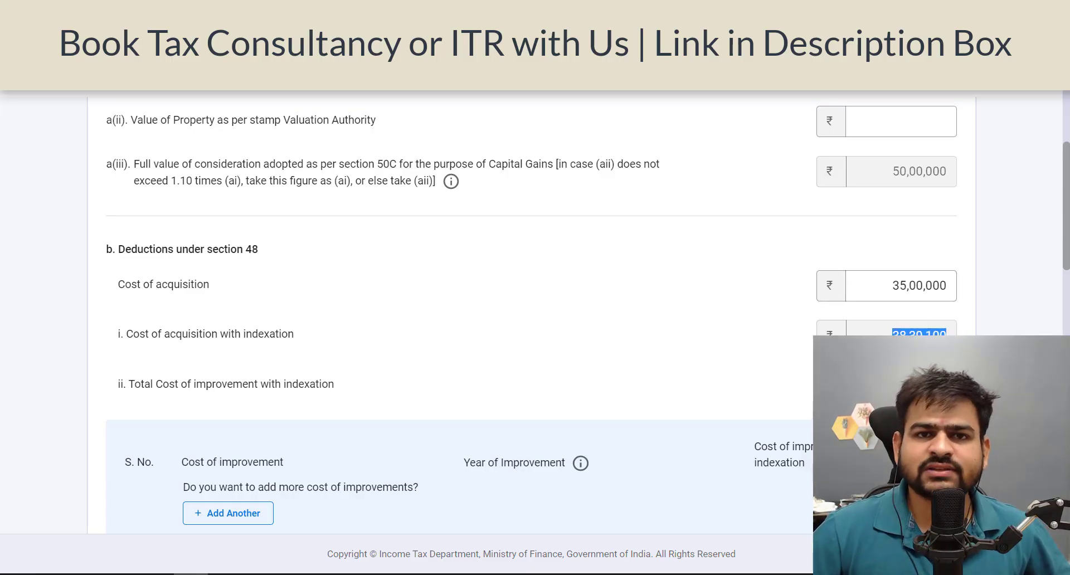
# Review the property's indexed acquisition cost, balance, and the deduction options under section 54/54B/54EC/54F/54GB.
pyautogui.tripleClick(233, 336)
pyautogui.click(353, 349)
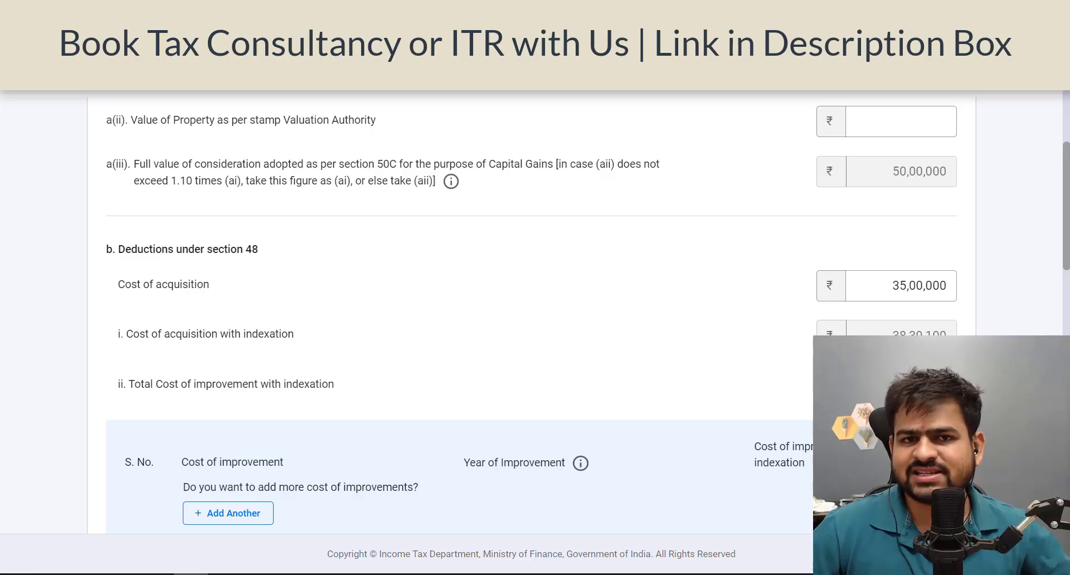
pyautogui.scroll(-8, 595, 316)
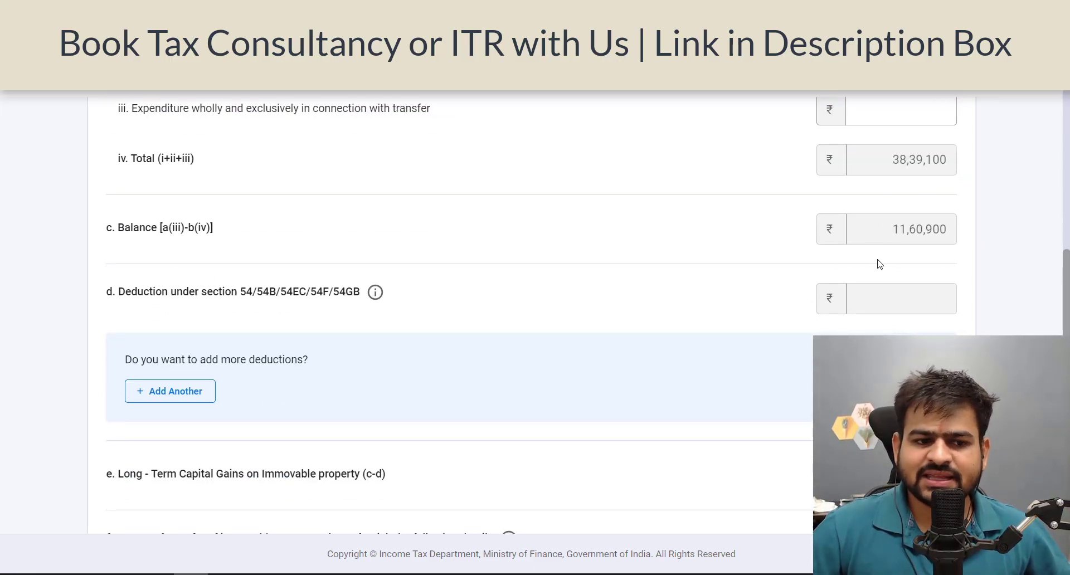
pyautogui.scroll(3, 868, 273)
pyautogui.scroll(2, 642, 317)
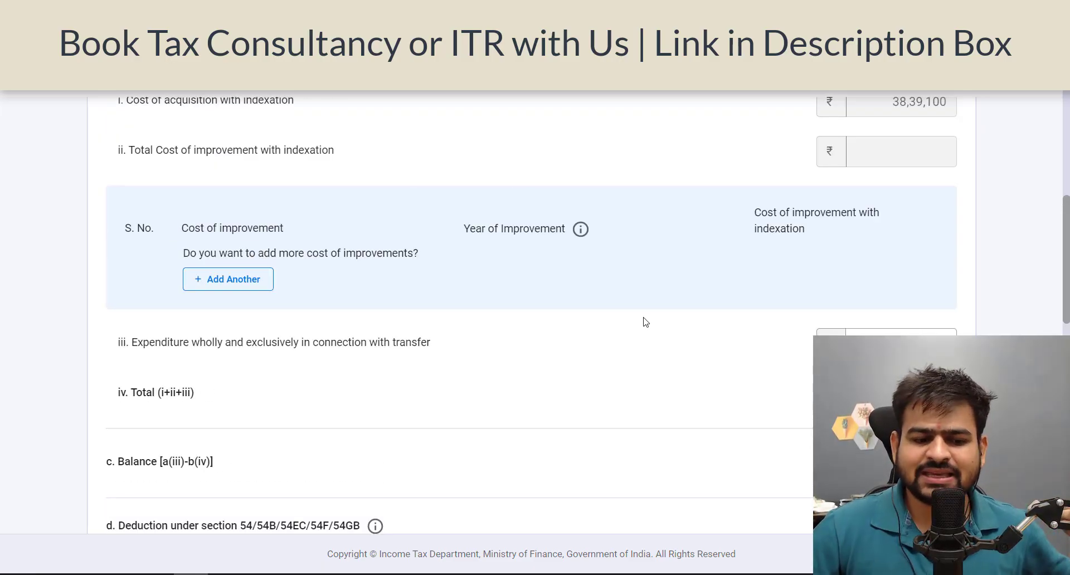
pyautogui.scroll(4, 645, 322)
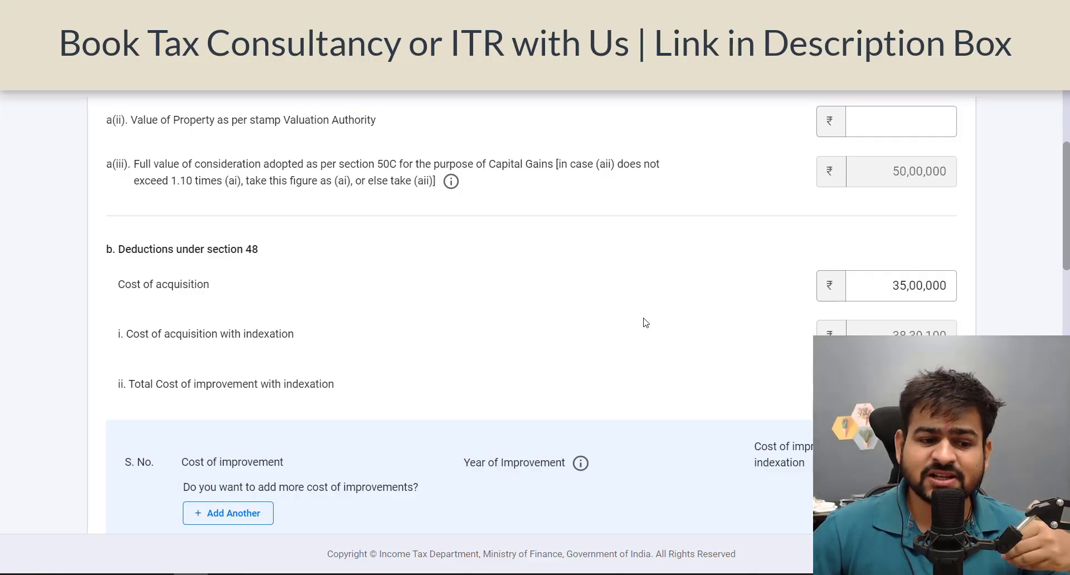
pyautogui.scroll(-10, 645, 322)
pyautogui.moveTo(106, 135); pyautogui.dragTo(327, 134)
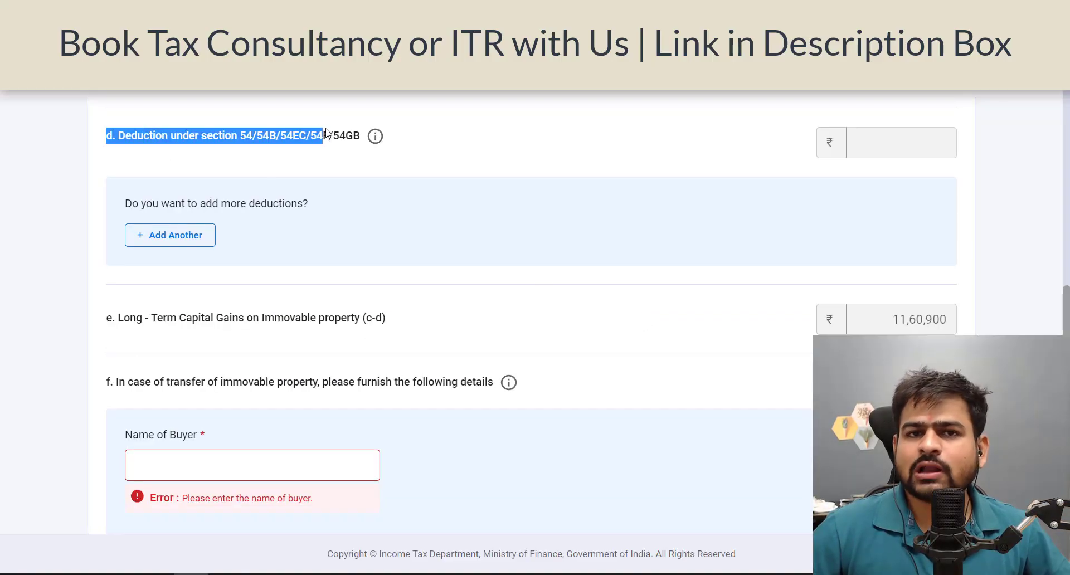
pyautogui.click(328, 134)
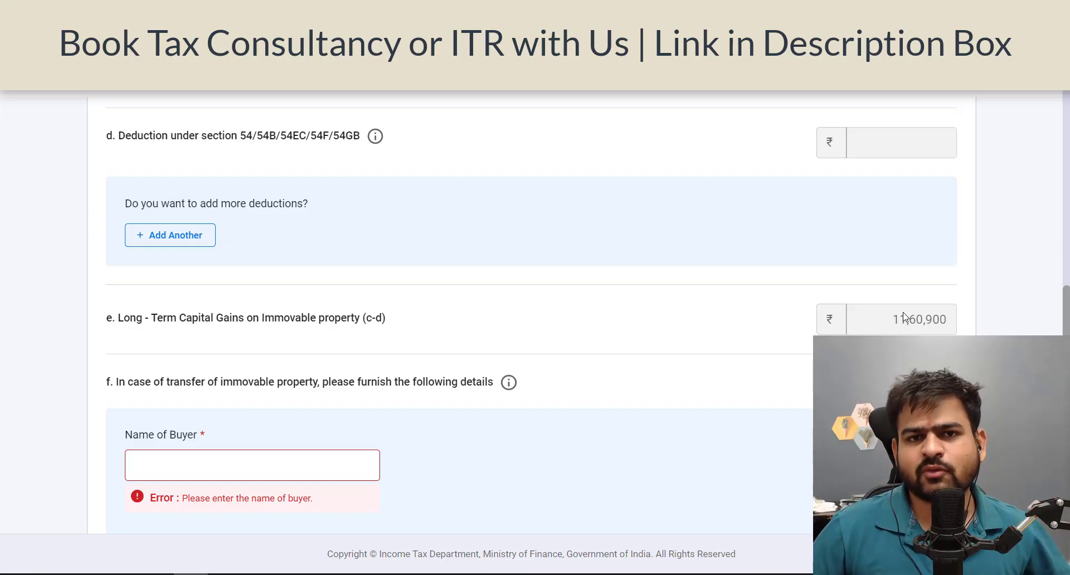
# Start filling in the buyer's name in the immovable property transfer details.
pyautogui.scroll(-4, 904, 317)
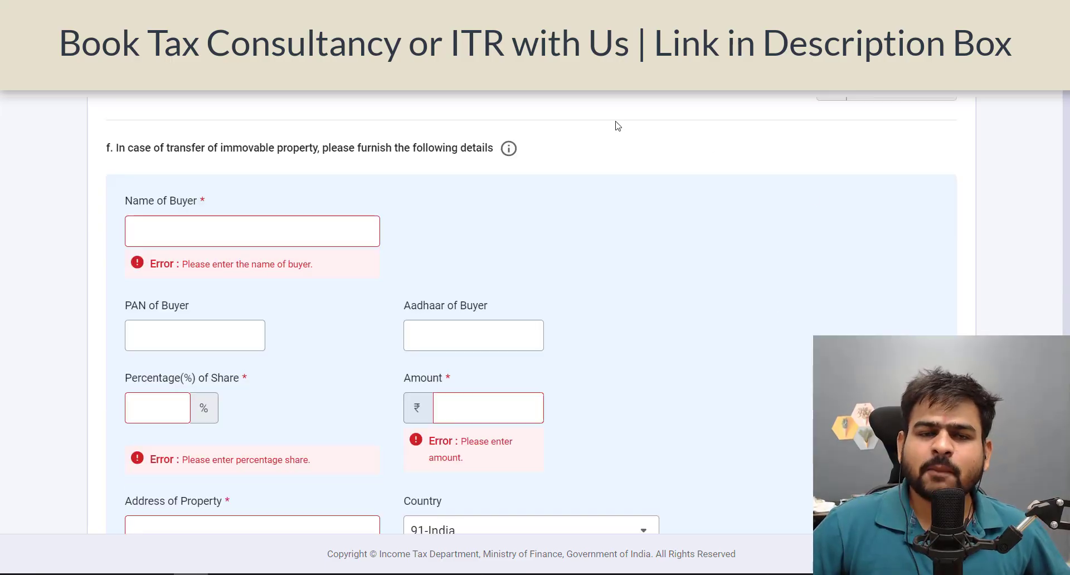
pyautogui.tripleClick(223, 153)
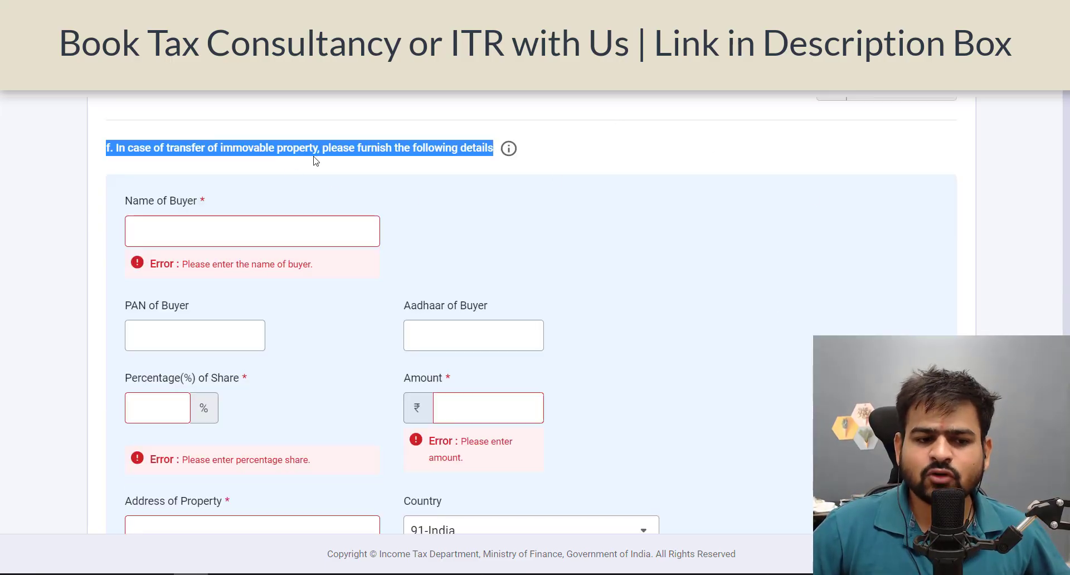
pyautogui.click(309, 179)
pyautogui.click(272, 227)
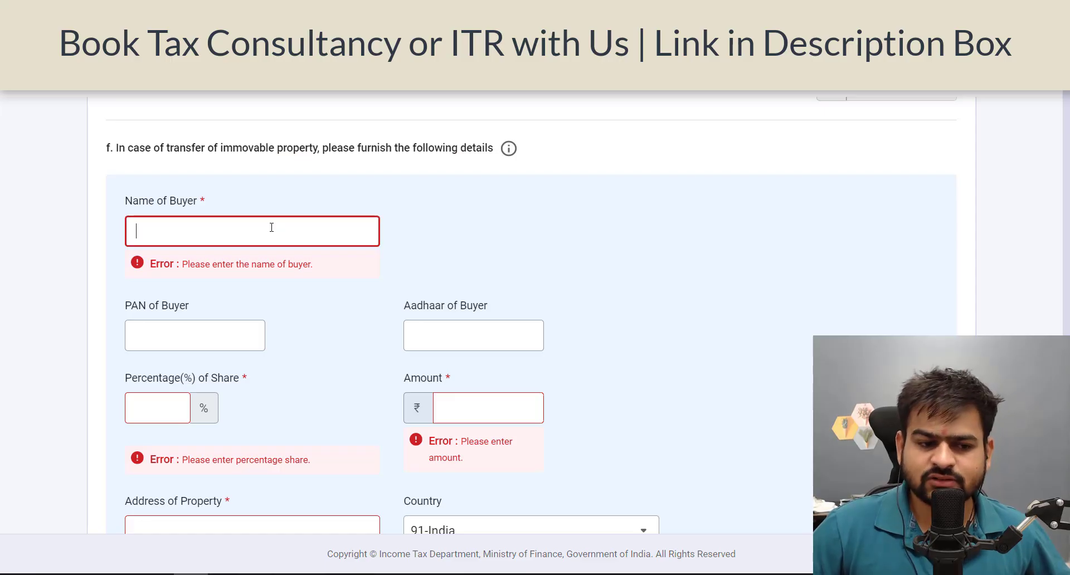